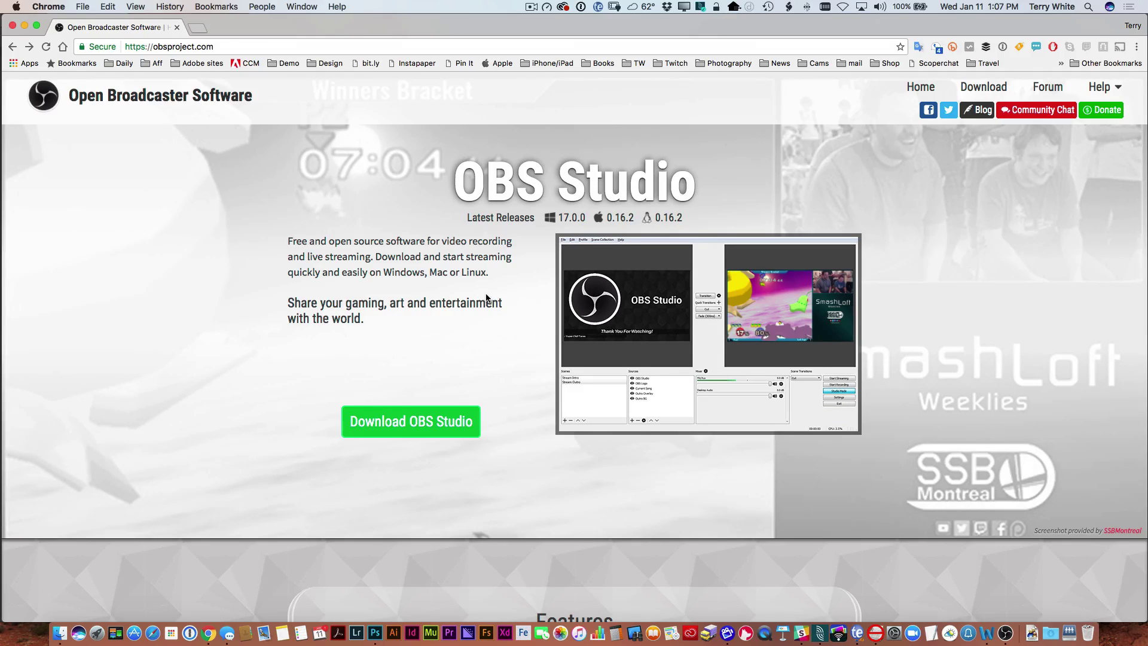
# - Go to the Stream Settings Estimator page from the obsproject.com Help menu
pyautogui.scroll(-1, 491, 297)
pyautogui.scroll(-10, 491, 297)
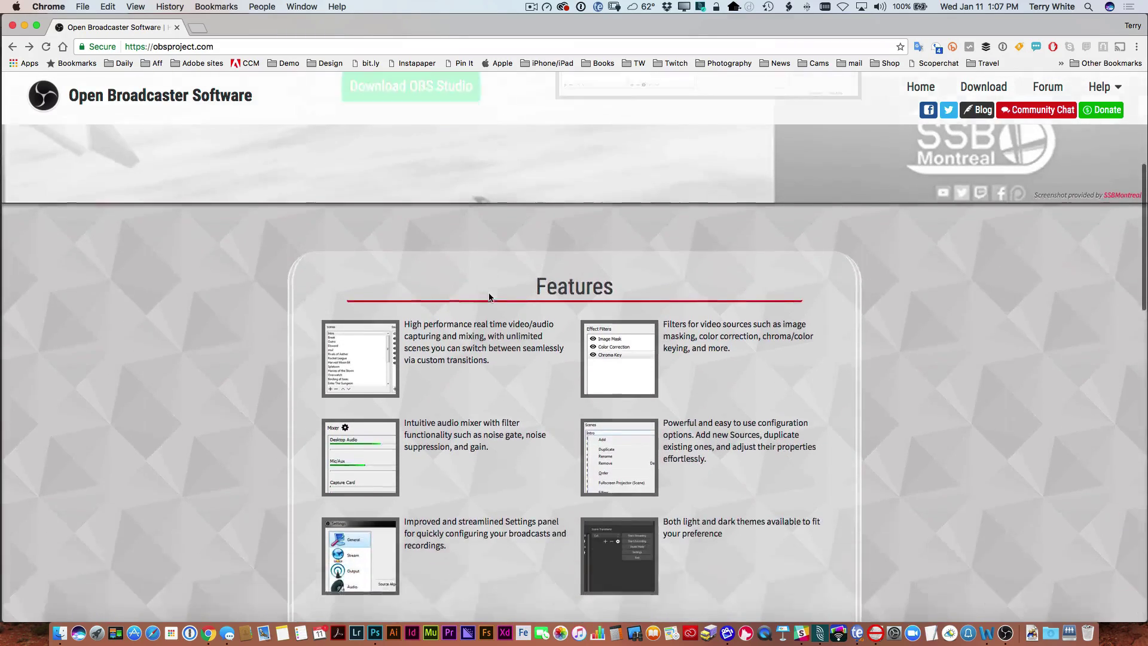
pyautogui.scroll(-10, 489, 297)
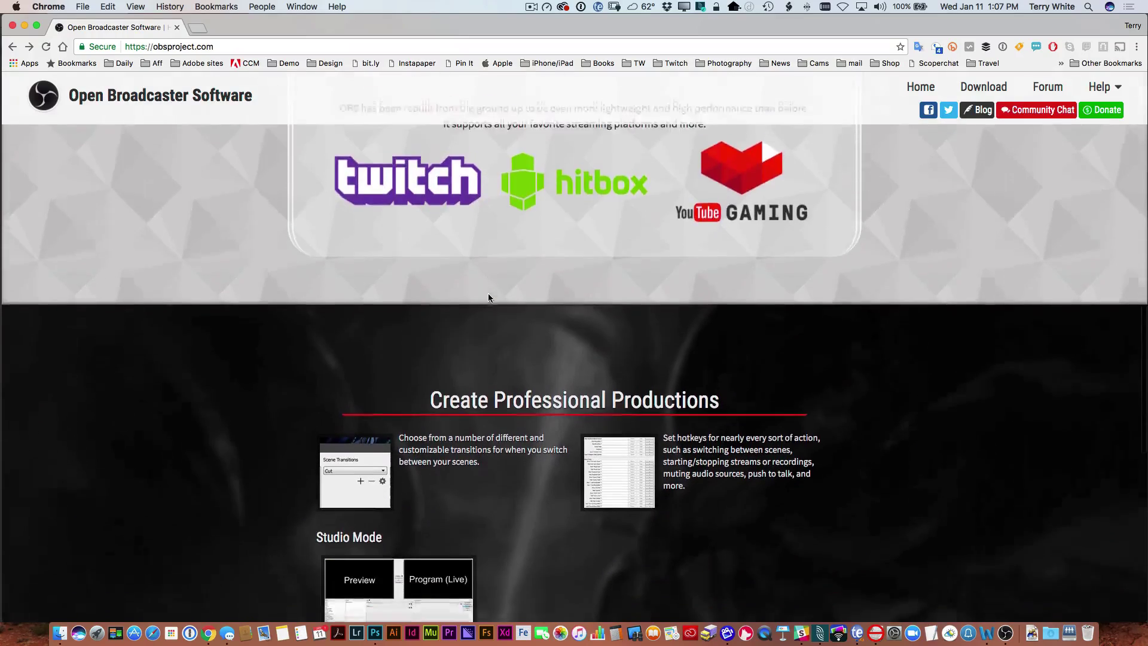
pyautogui.scroll(-3, 489, 297)
pyautogui.scroll(20, 489, 297)
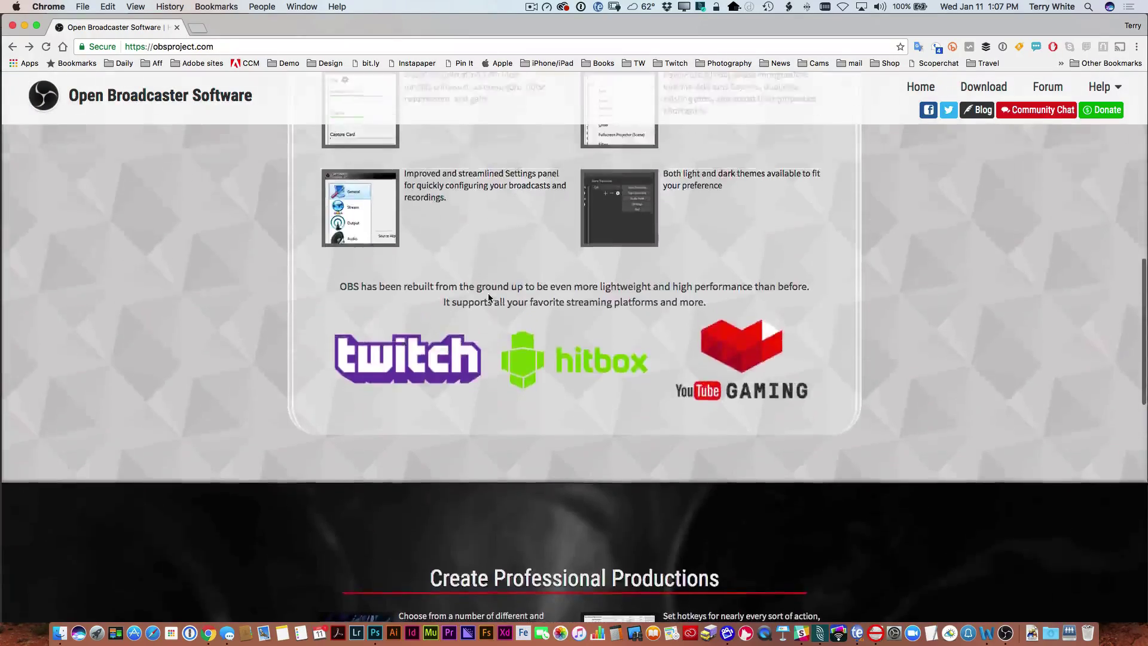
pyautogui.scroll(4, 488, 293)
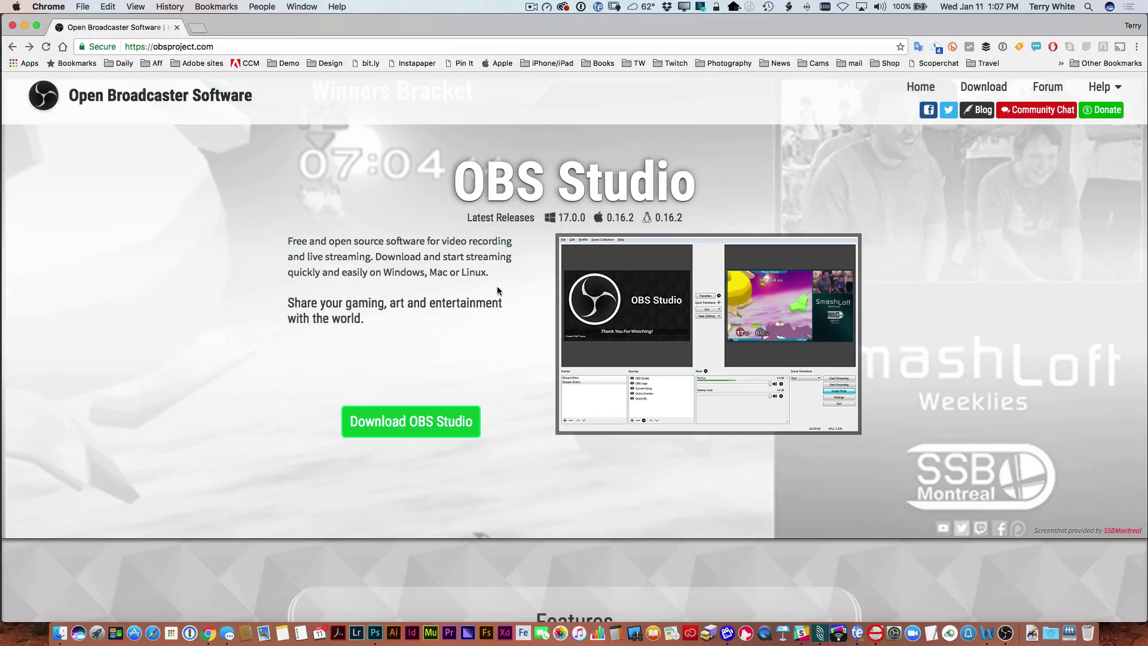
pyautogui.moveTo(613, 258)
pyautogui.click(1105, 90)
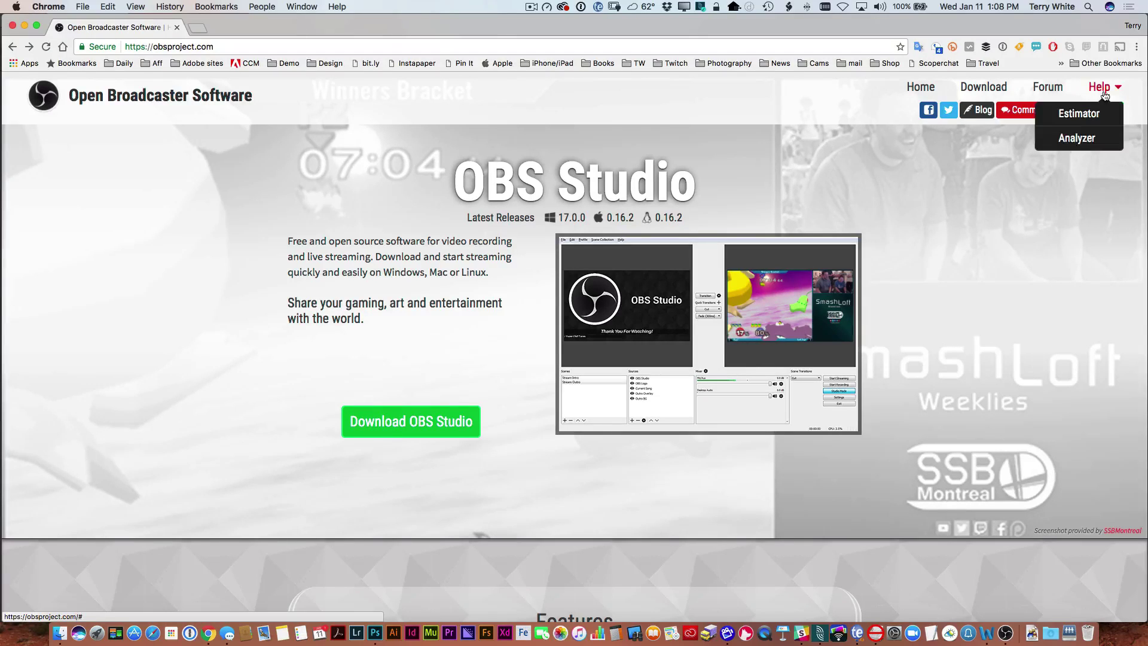
pyautogui.click(1082, 117)
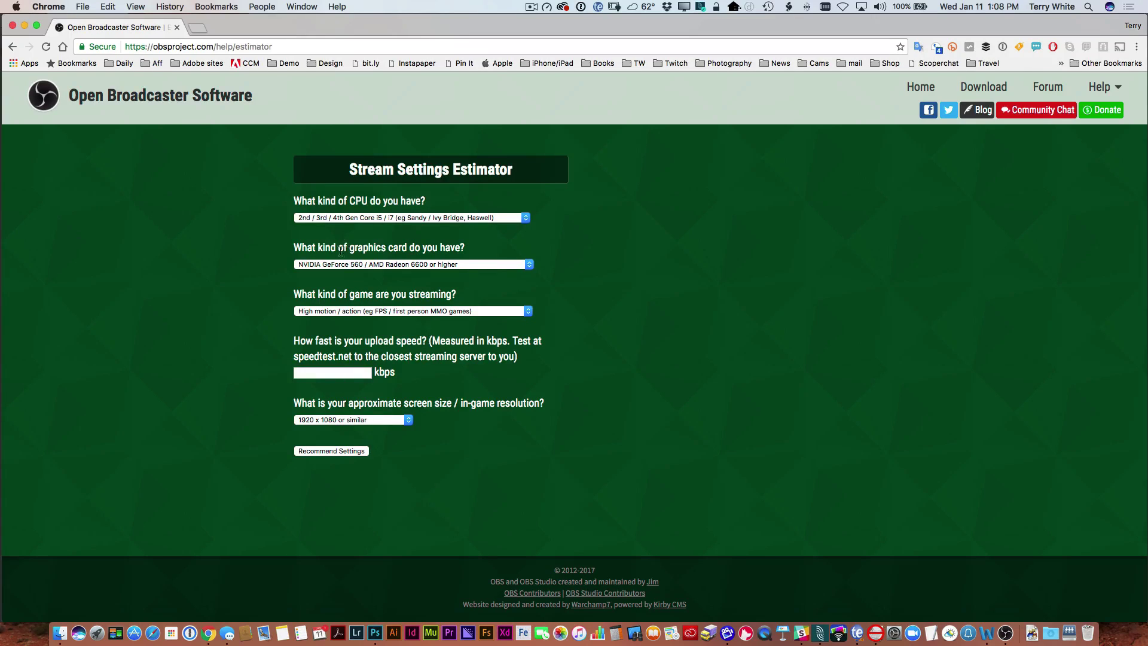
# - Review the CPU and graphics card options, keeping the 2nd / 3rd / 4th Gen CPU and current card
pyautogui.click(352, 219)
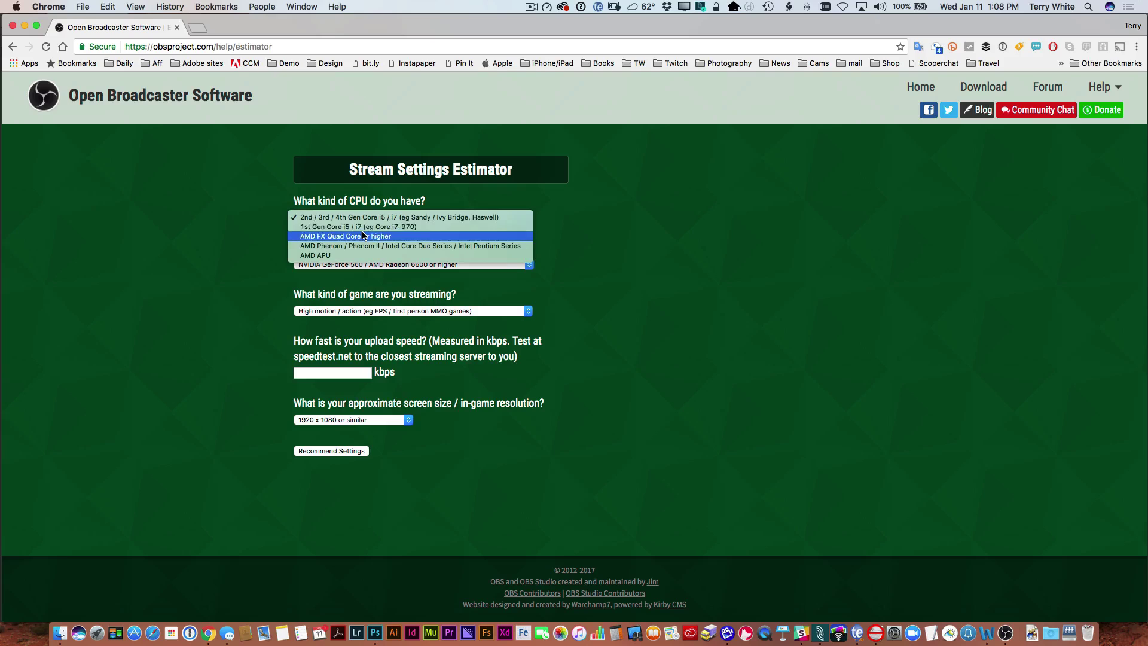
pyautogui.click(592, 203)
pyautogui.click(434, 264)
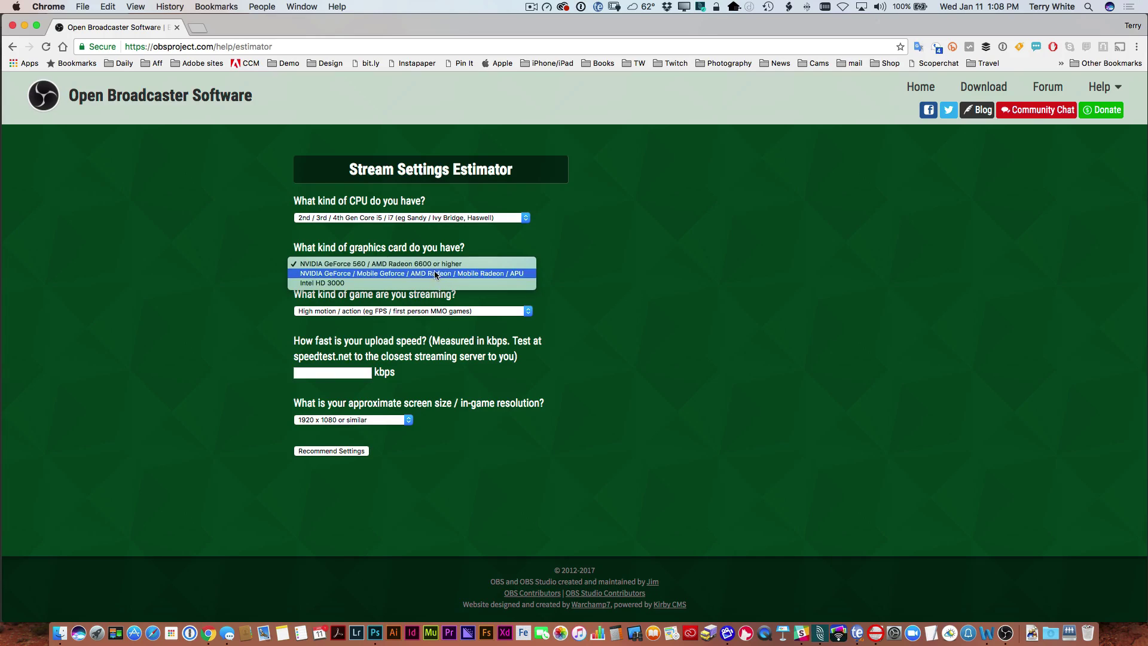
pyautogui.click(541, 235)
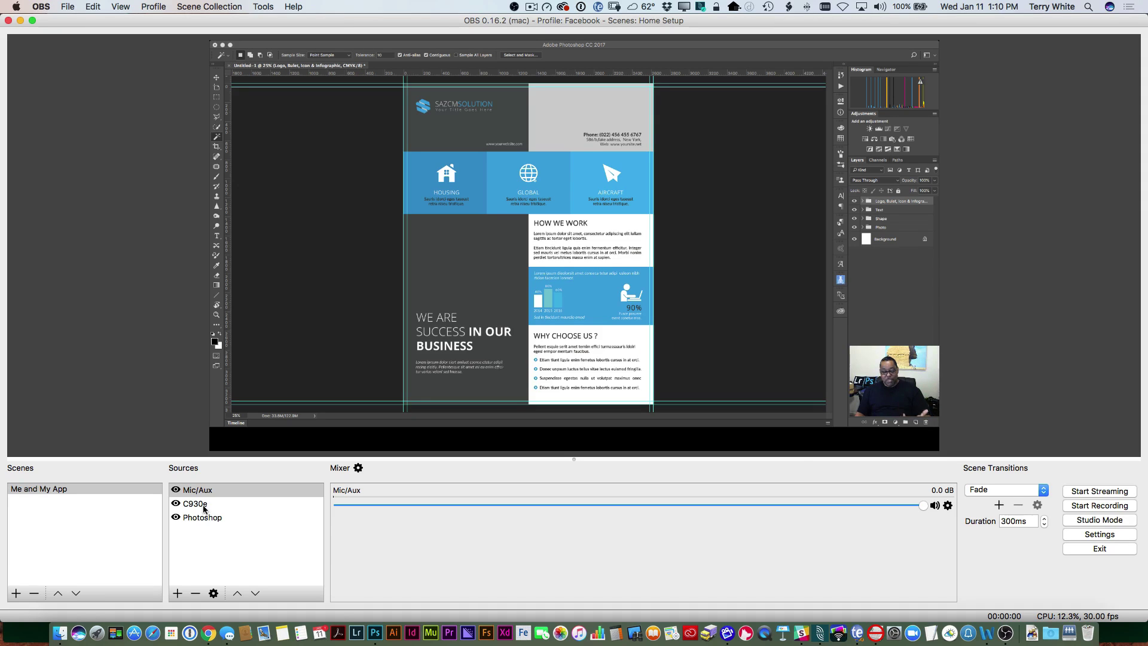
pyautogui.click(178, 593)
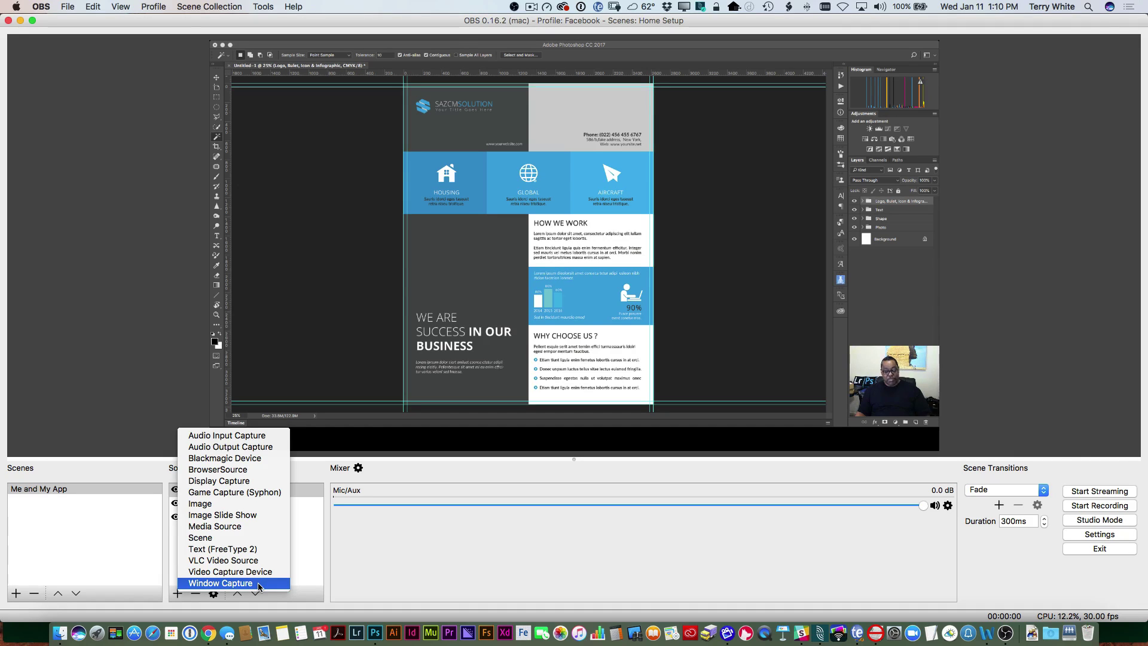
pyautogui.click(315, 544)
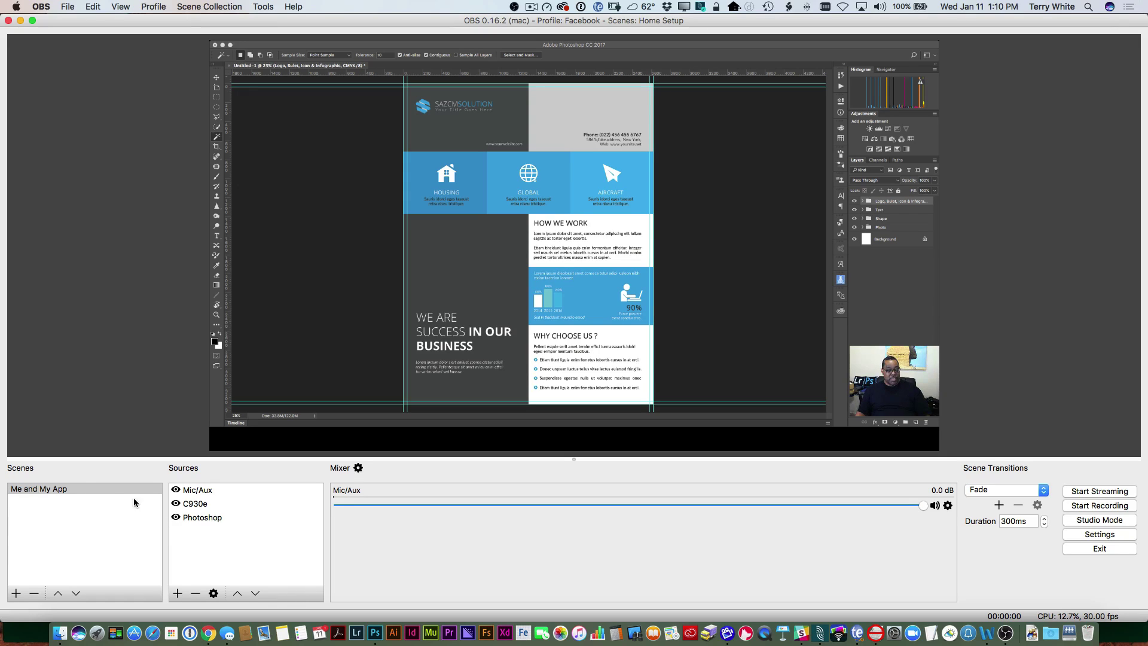
# - Create a new scene named 'Just Photoshop'
pyautogui.click(28, 504)
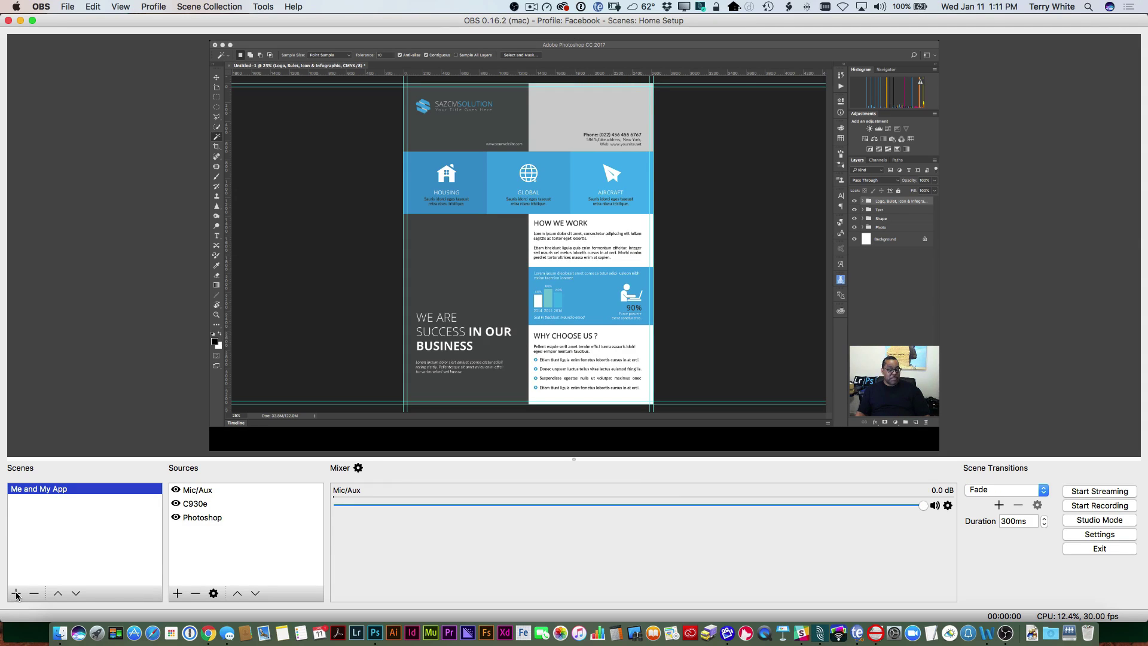
pyautogui.click(16, 594)
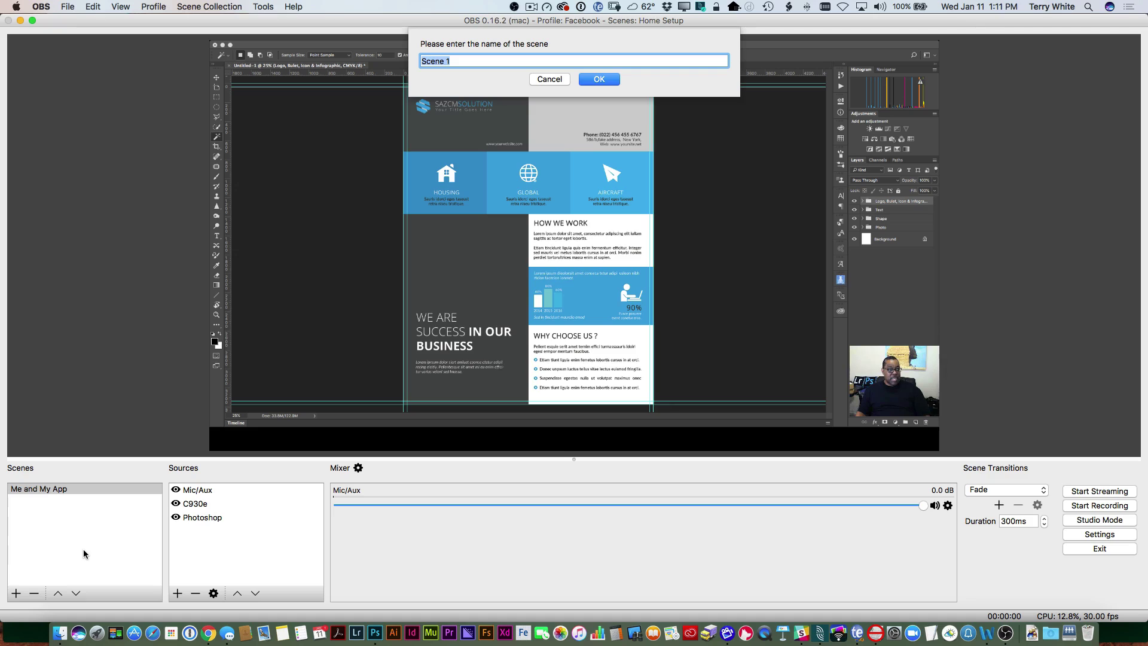
pyautogui.write('Just P')
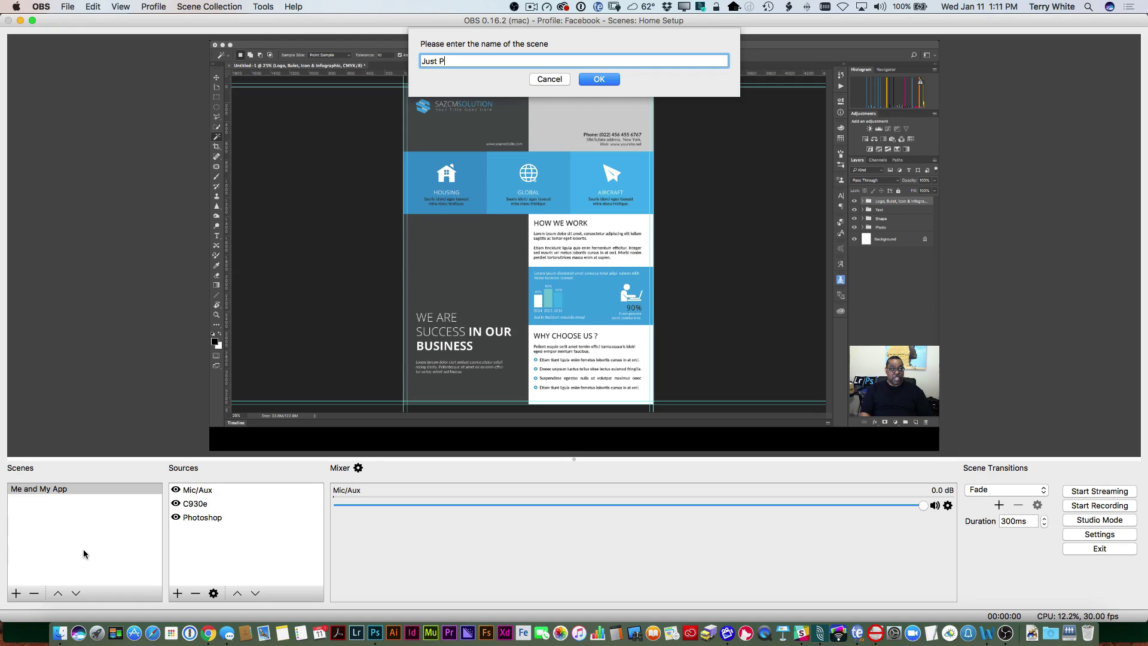
pyautogui.write('hotoshop')
pyautogui.click(598, 78)
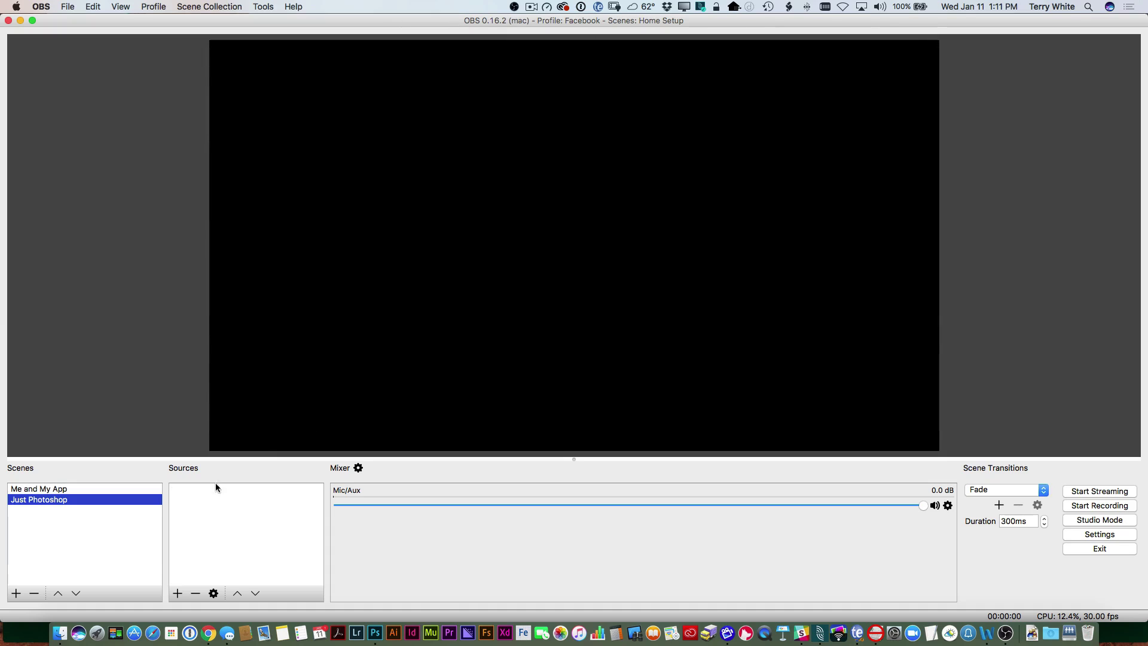
# - Add the existing Photoshop window capture to the Just Photoshop scene
pyautogui.click(177, 593)
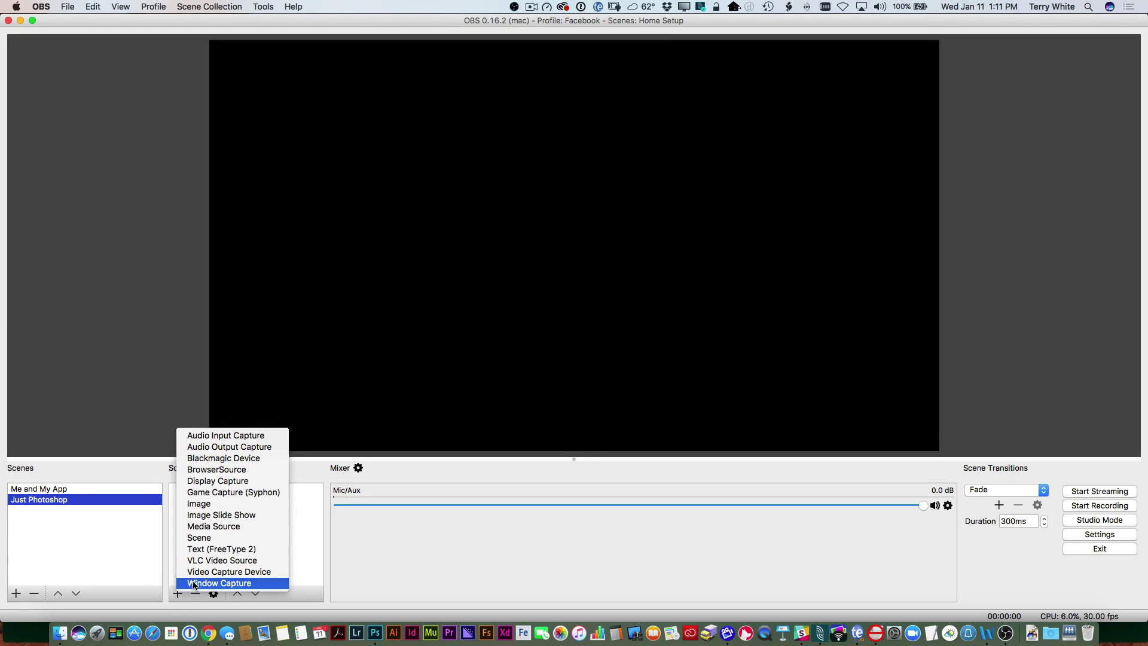
pyautogui.click(228, 583)
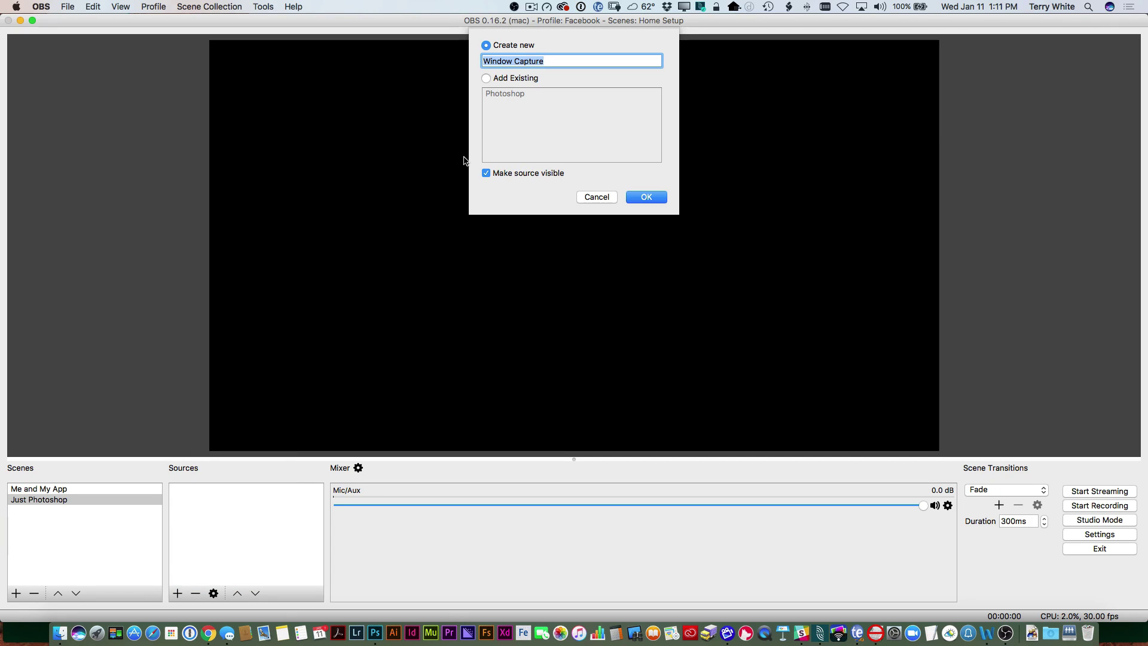
pyautogui.click(508, 78)
pyautogui.click(506, 94)
pyautogui.click(642, 197)
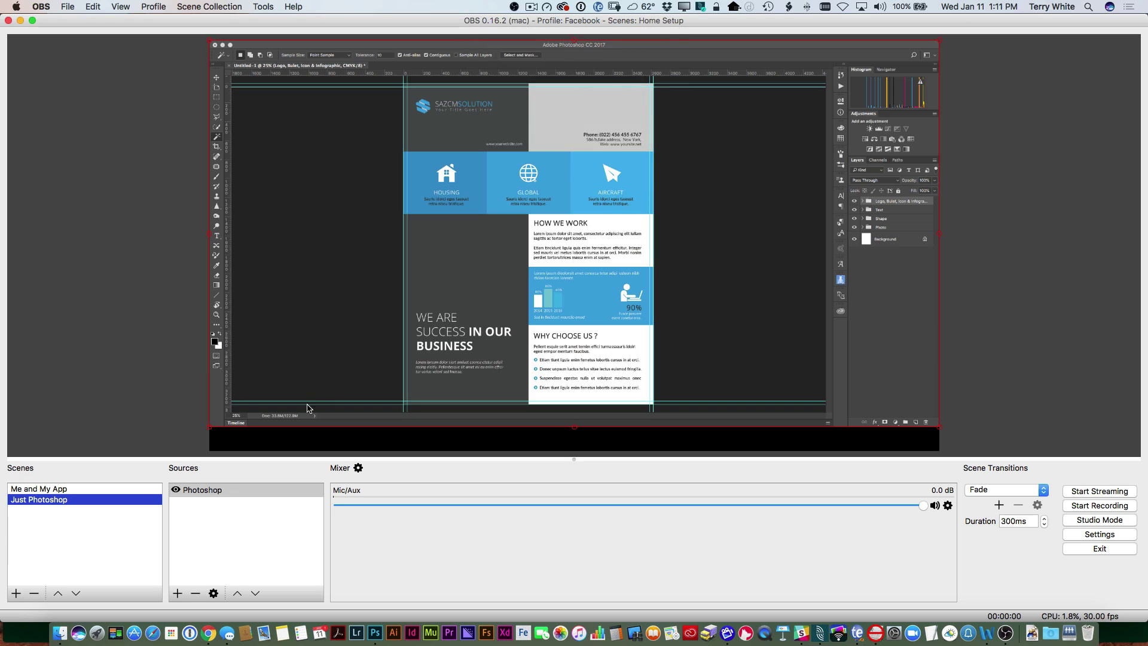
# - Add the existing Mic/Aux audio input to Just Photoshop, then check both scenes
pyautogui.click(177, 594)
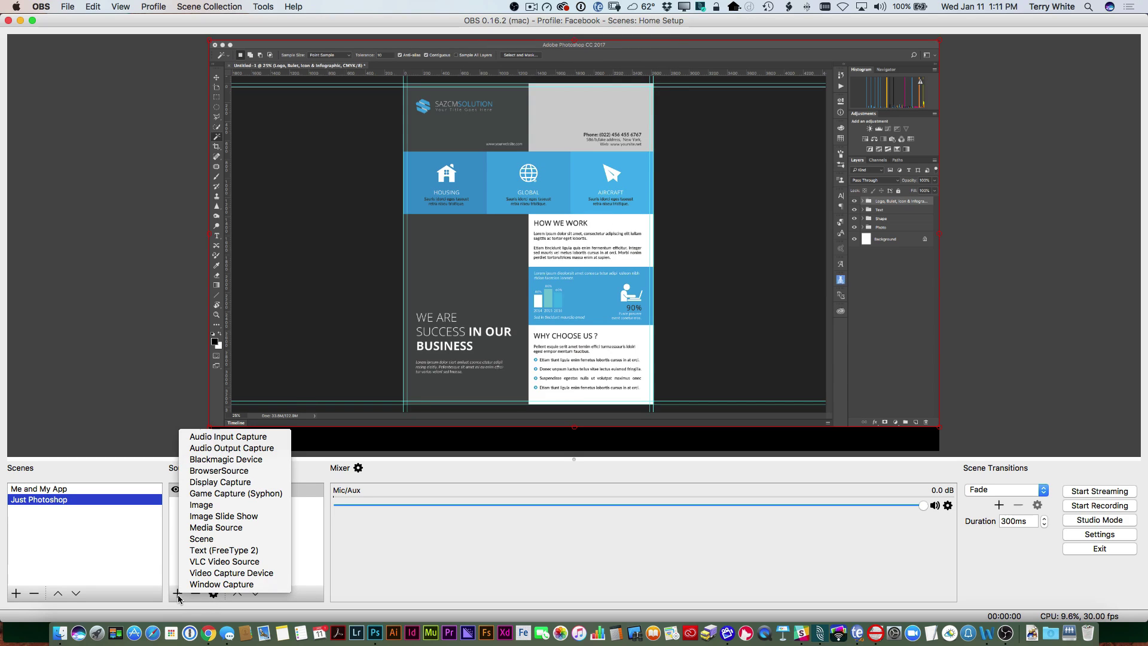
pyautogui.click(241, 438)
pyautogui.click(486, 78)
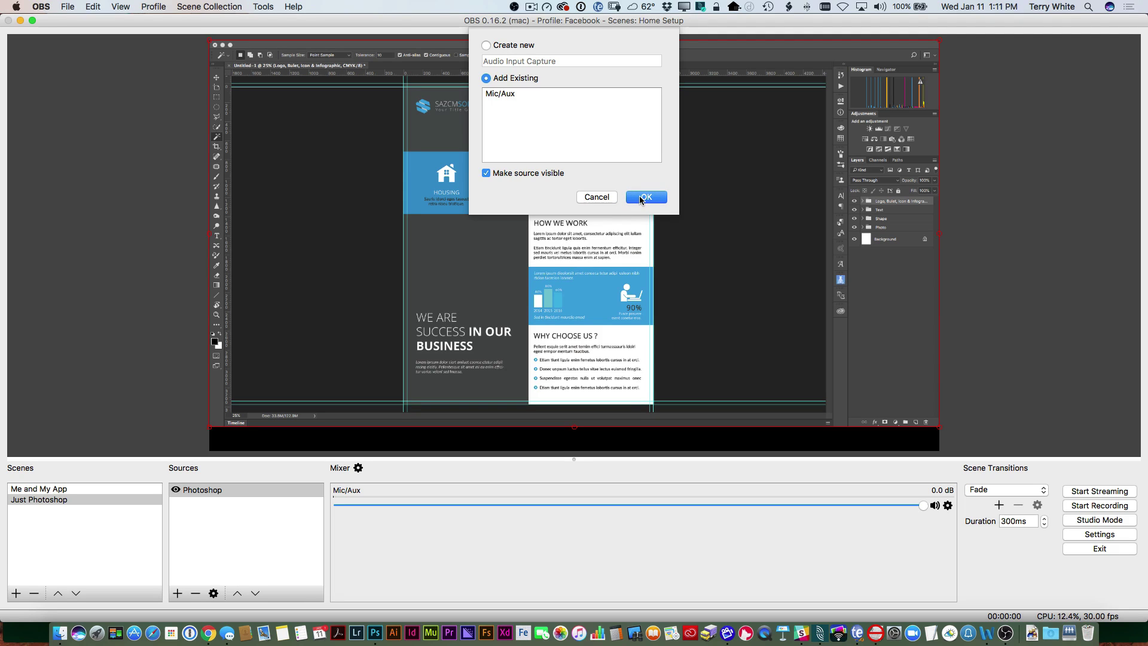
pyautogui.click(507, 95)
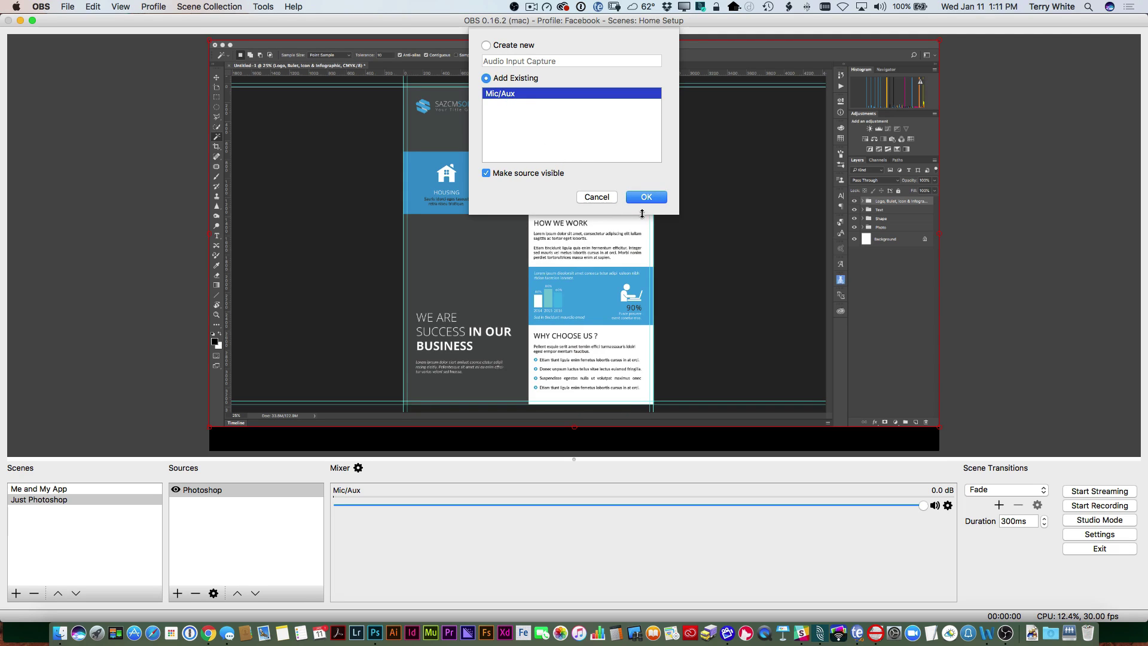
pyautogui.click(646, 197)
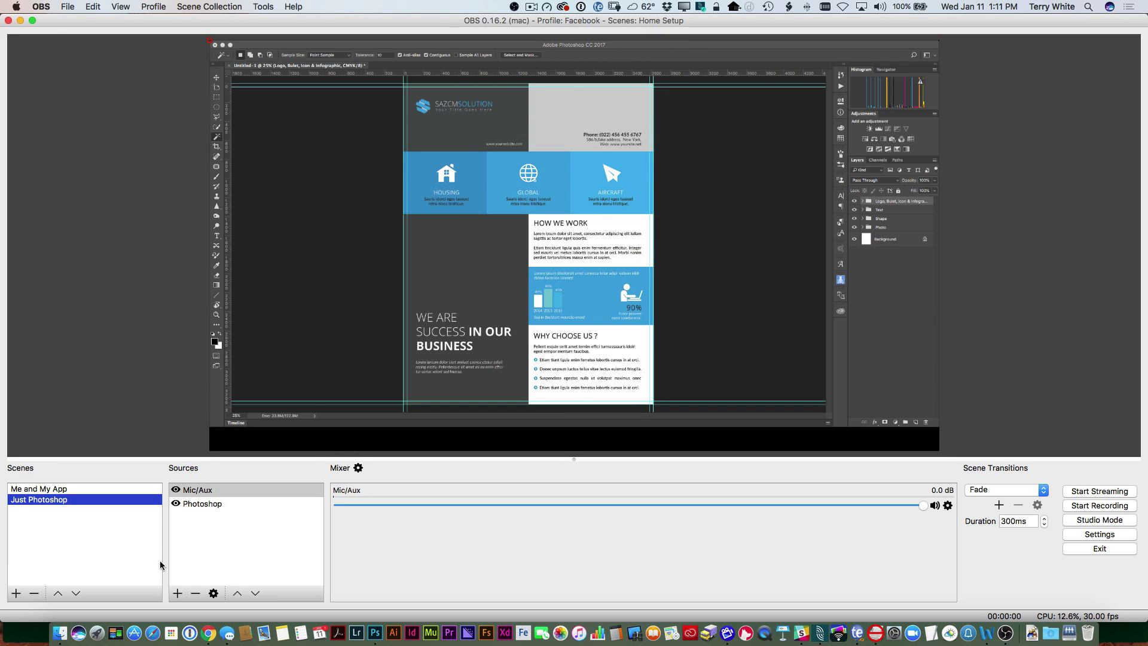
pyautogui.click(53, 492)
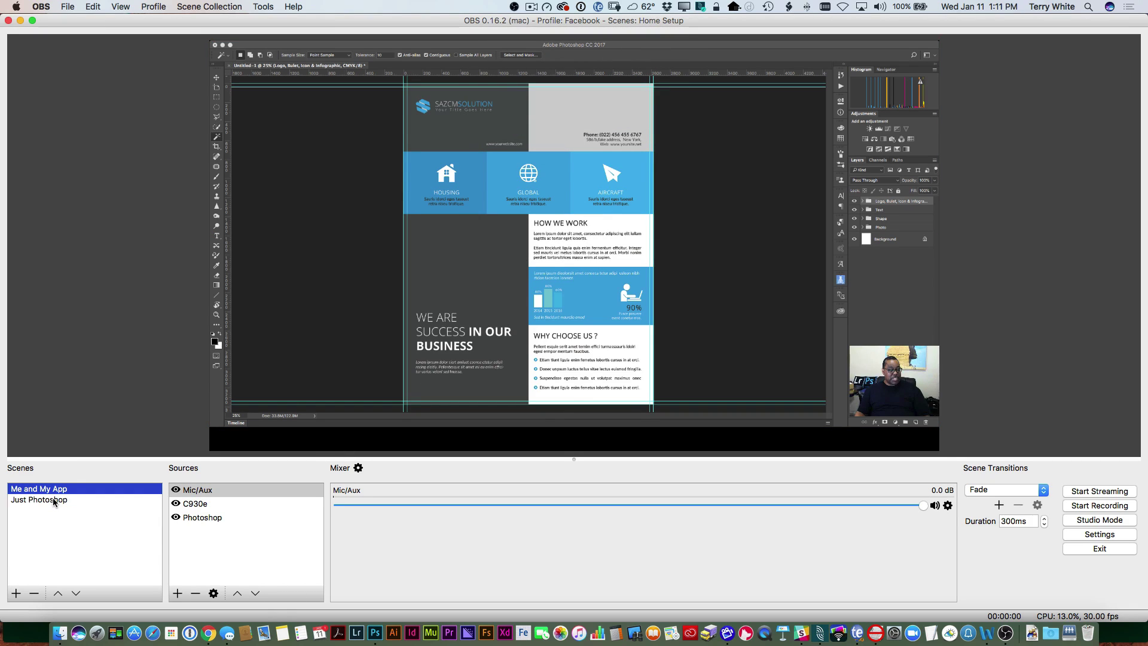
pyautogui.click(53, 500)
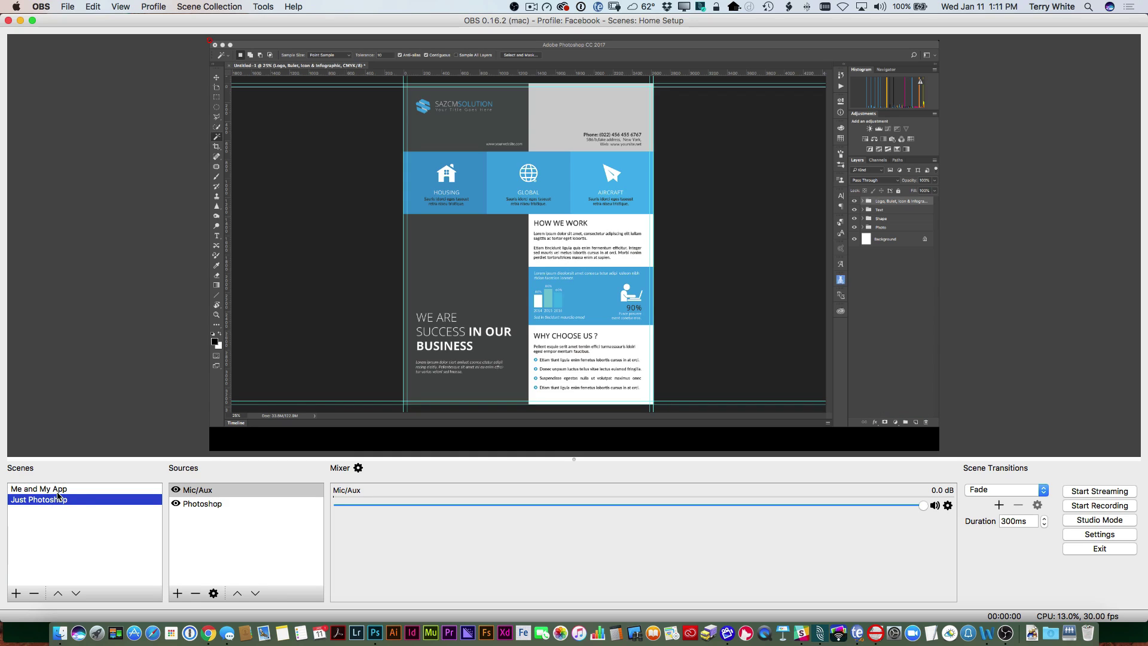
# - Select the Me and My App scene to show Photoshop with the webcam inset
pyautogui.click(59, 490)
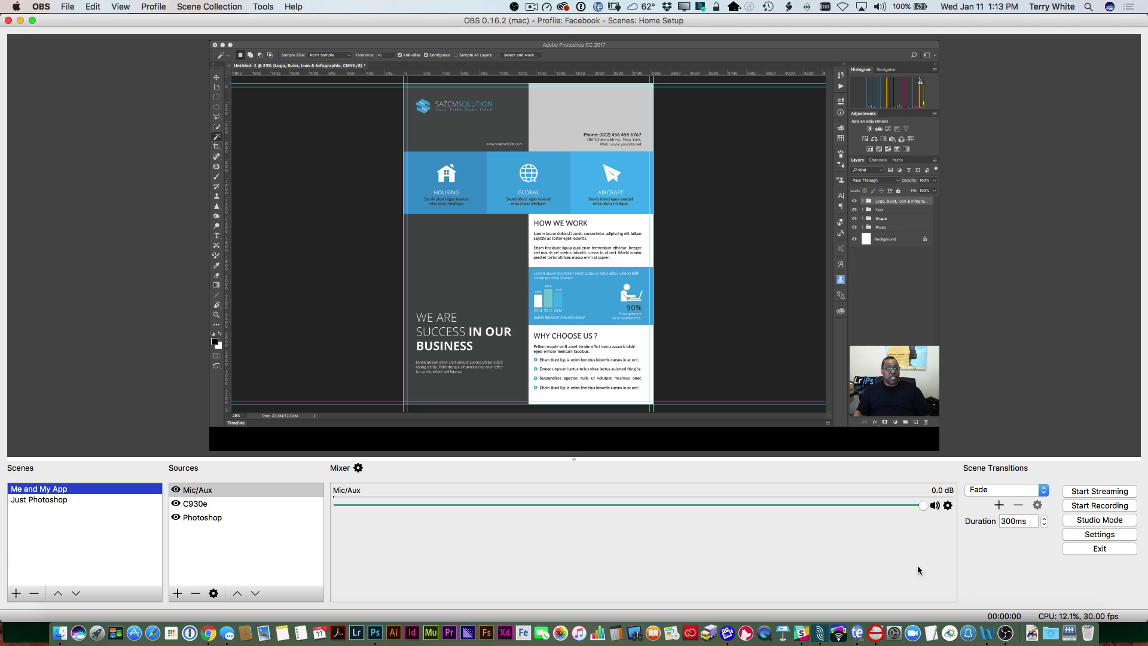
# - Check the Stream settings' service list and keep Facebook Live, then view the stream types
pyautogui.click(1094, 533)
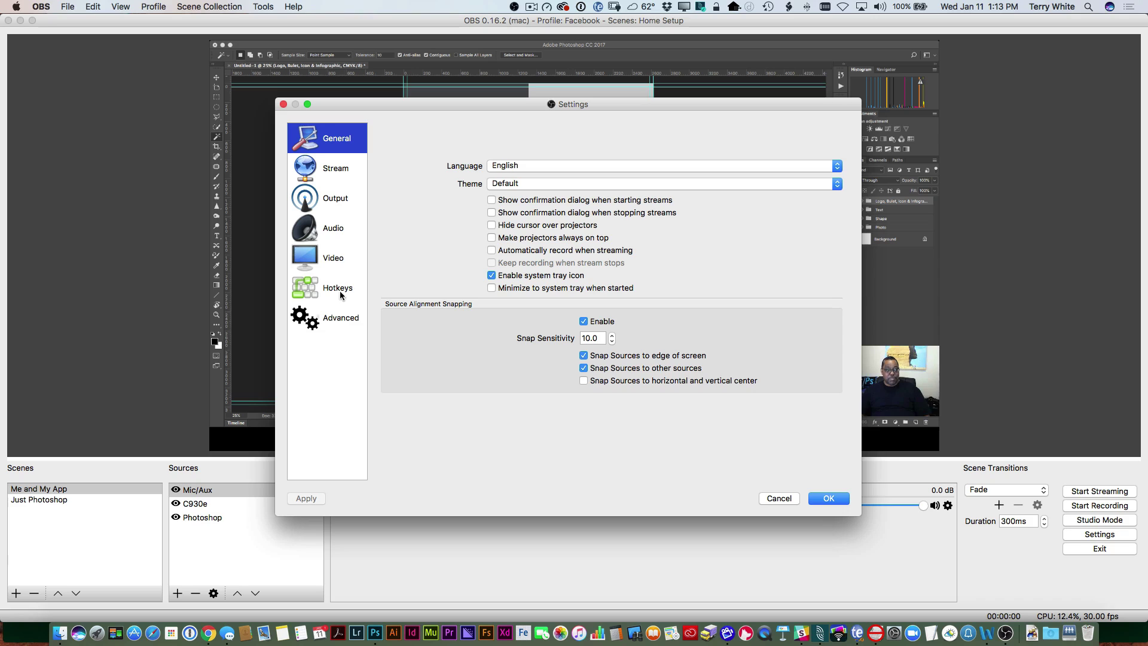
pyautogui.click(327, 174)
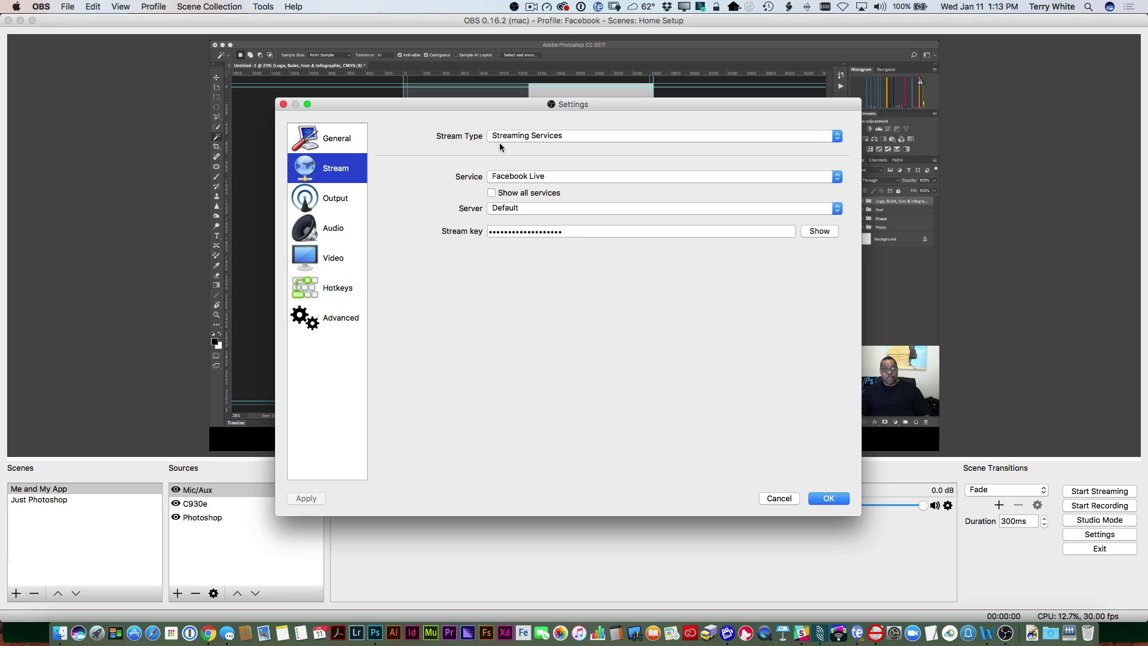
pyautogui.click(560, 176)
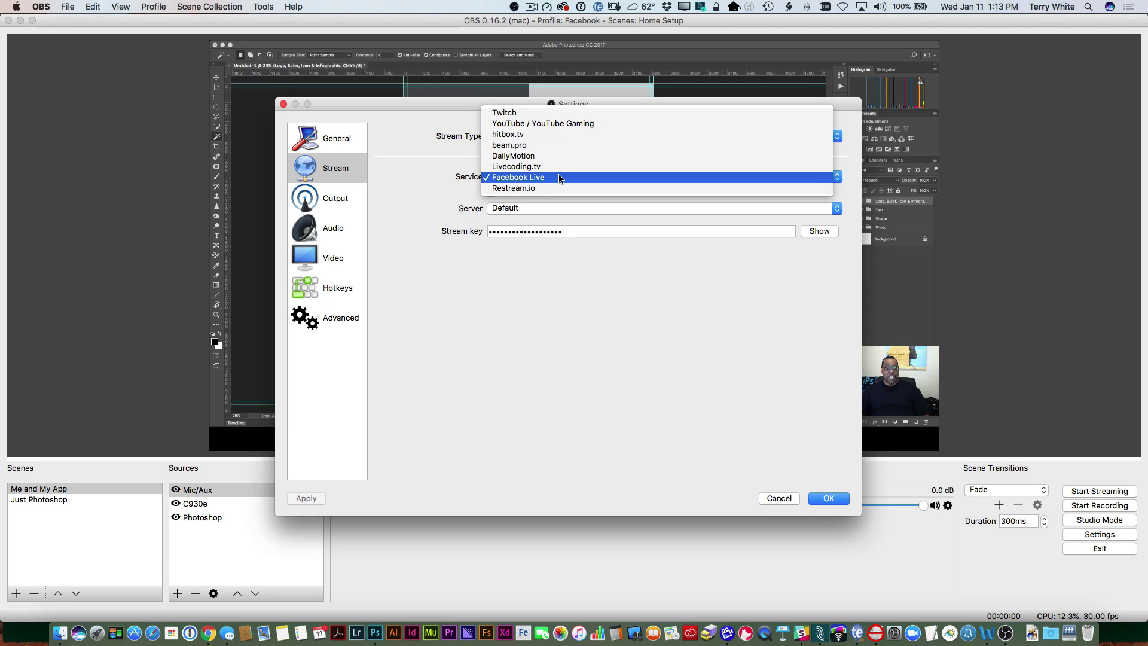
pyautogui.click(546, 281)
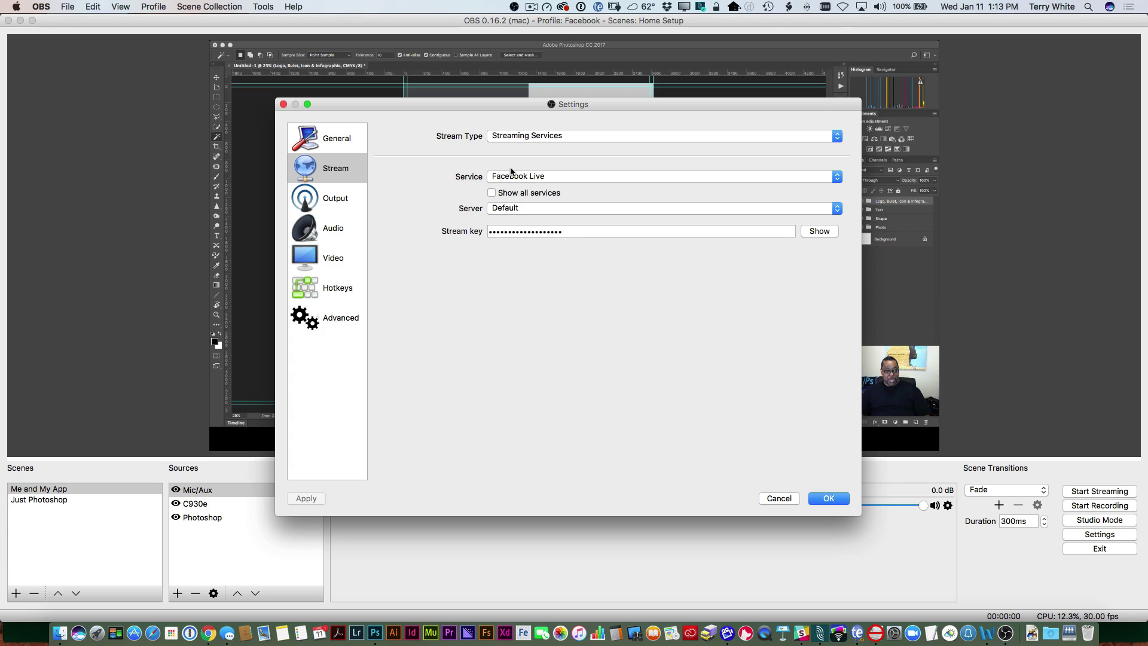
pyautogui.click(518, 137)
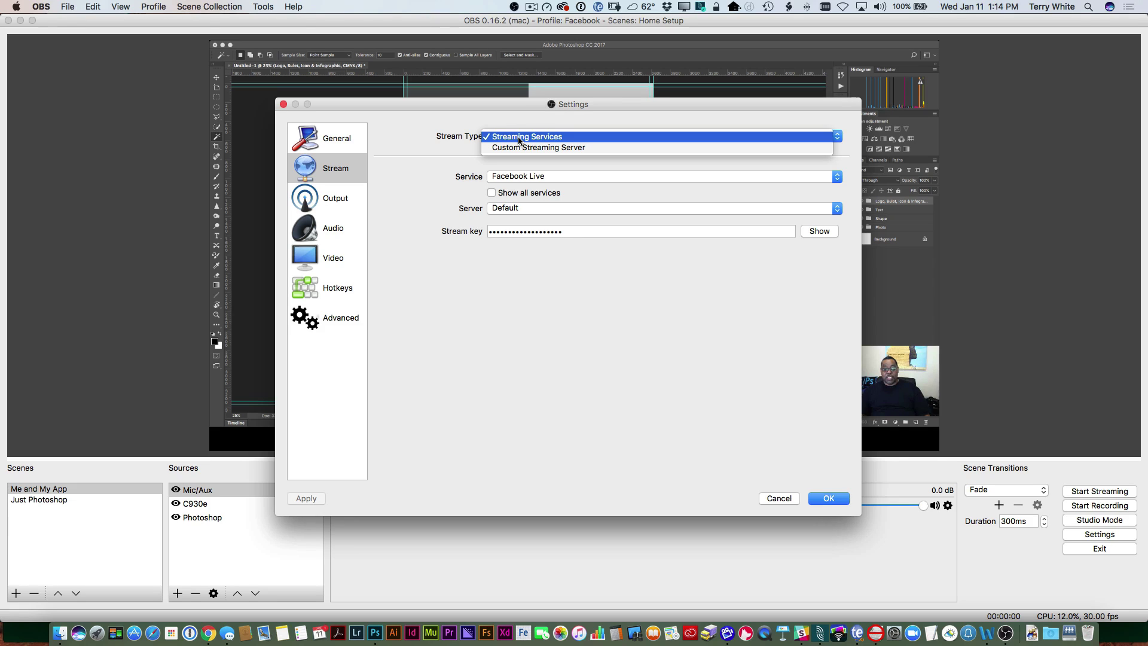
# - Switch Stream Type to Custom Streaming Server and back, then reselect Facebook Live
pyautogui.click(520, 147)
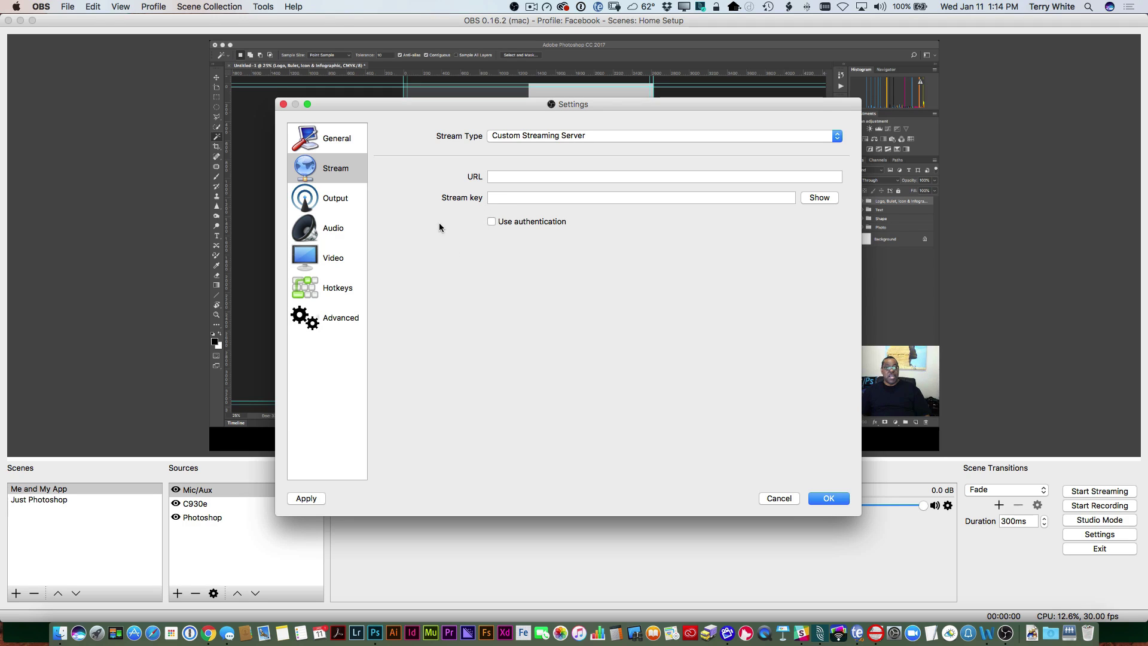
pyautogui.click(508, 137)
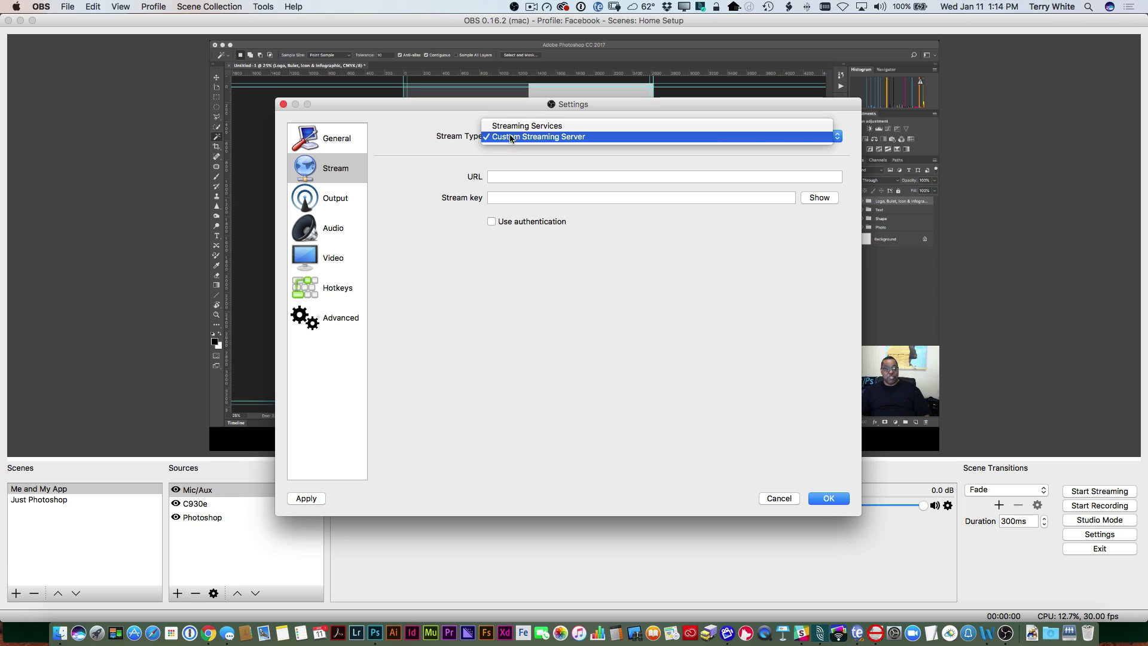
pyautogui.click(512, 126)
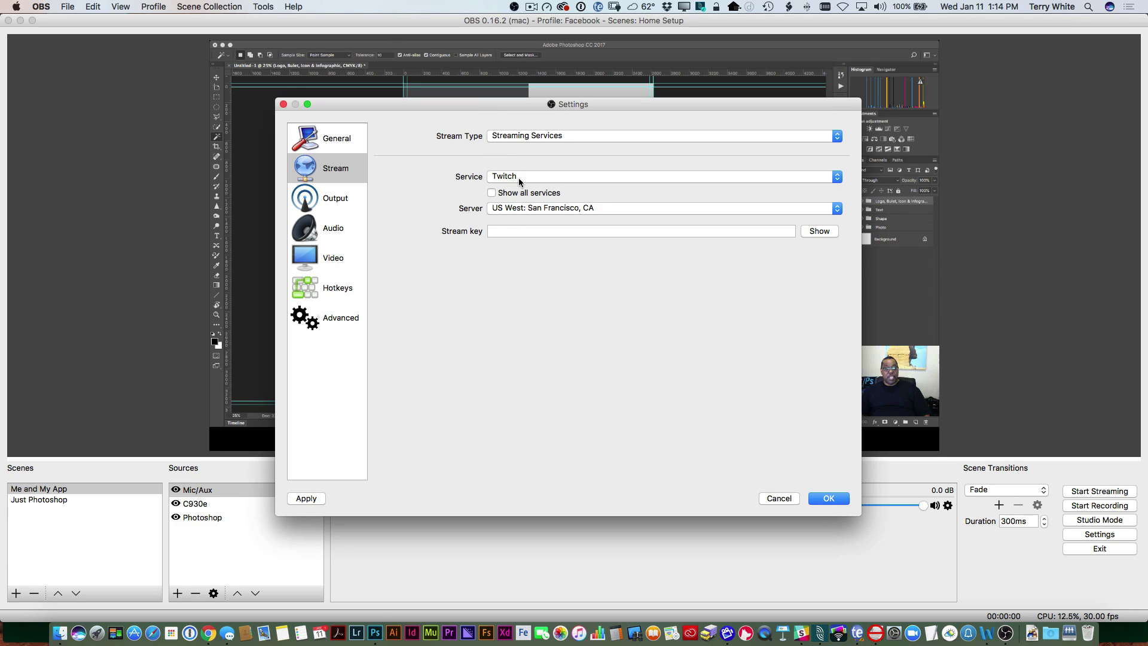
pyautogui.click(519, 177)
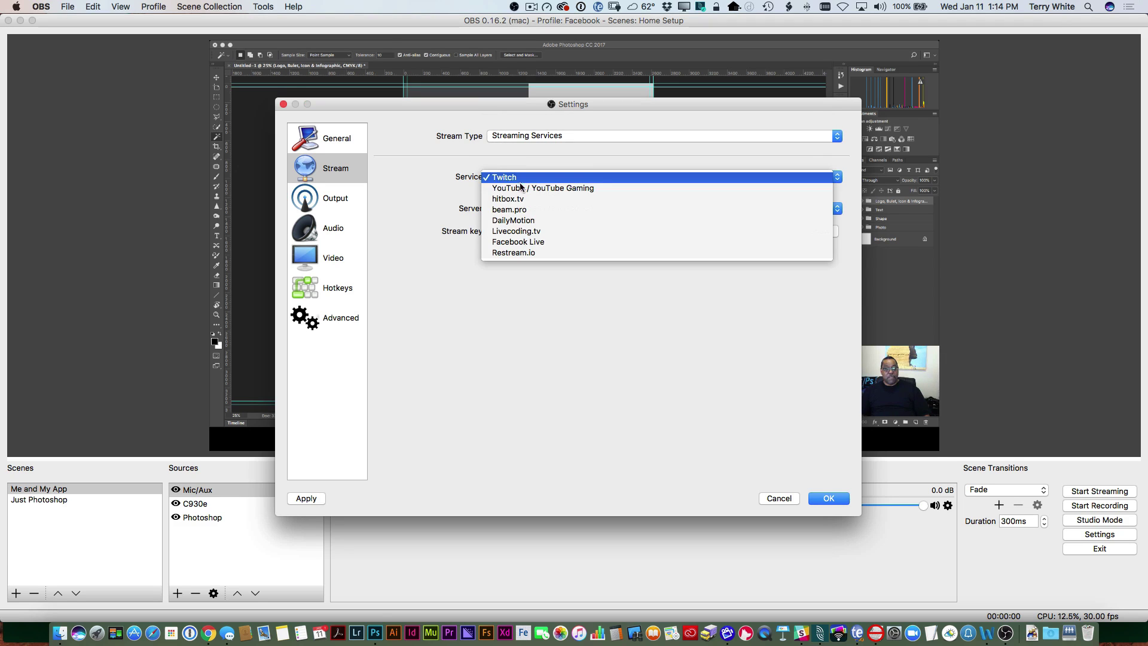
pyautogui.click(520, 242)
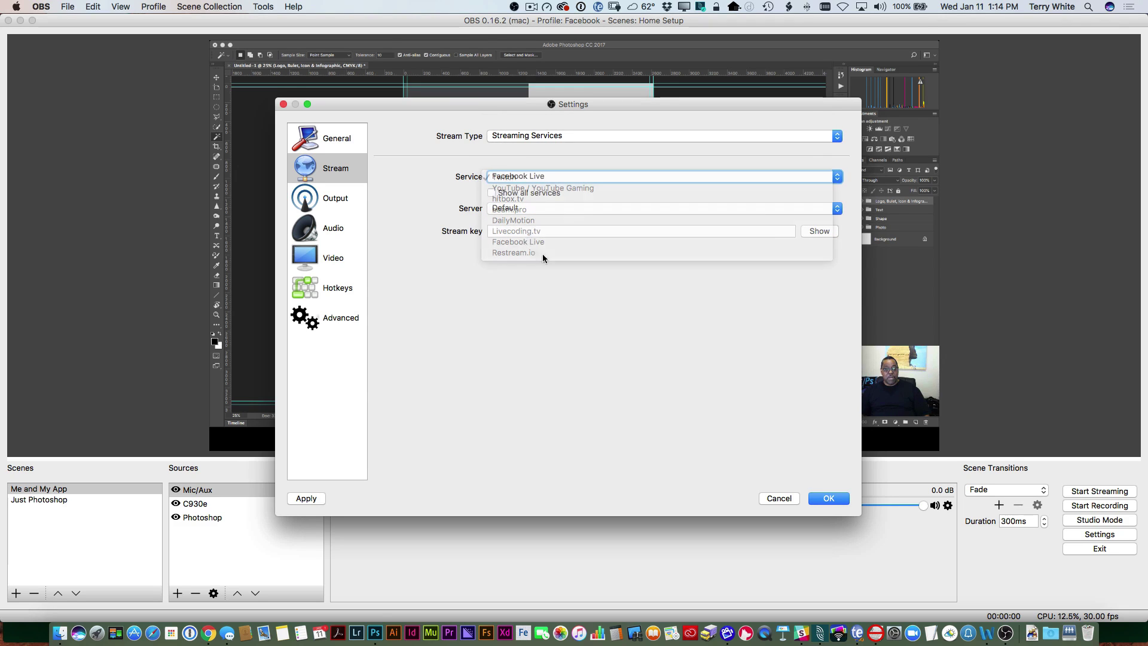
# - Confirm the Settings dialog with OK to save the Facebook Live configuration
pyautogui.click(827, 500)
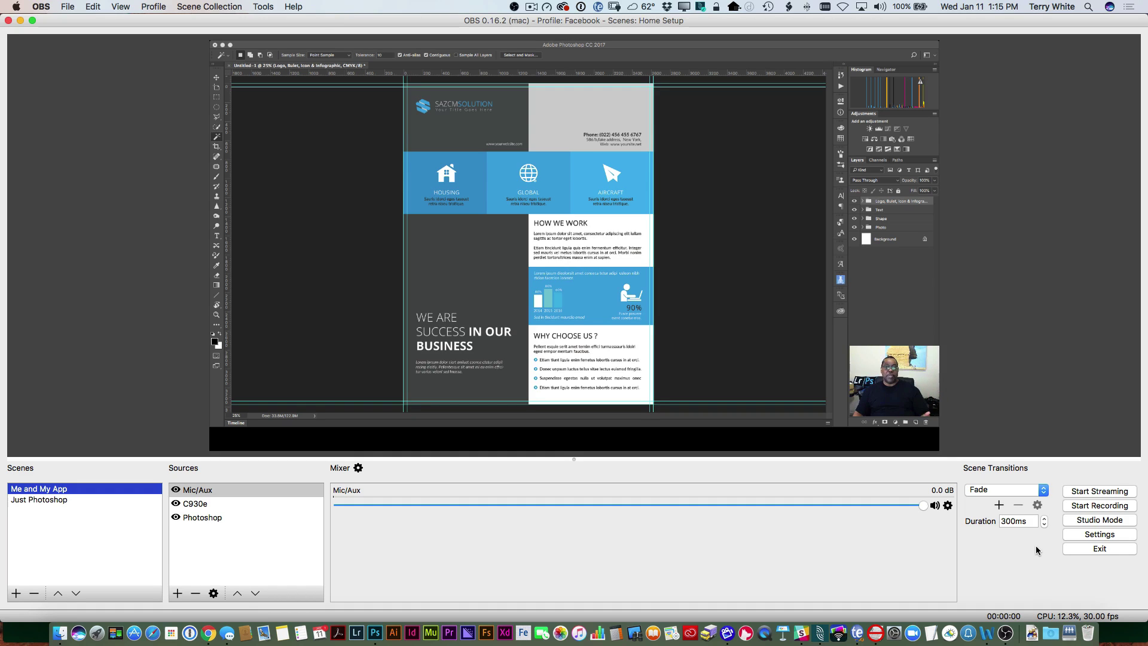
# - Enable Studio Mode, transition Just Photoshop live, then transition Me and My App live
pyautogui.click(1087, 524)
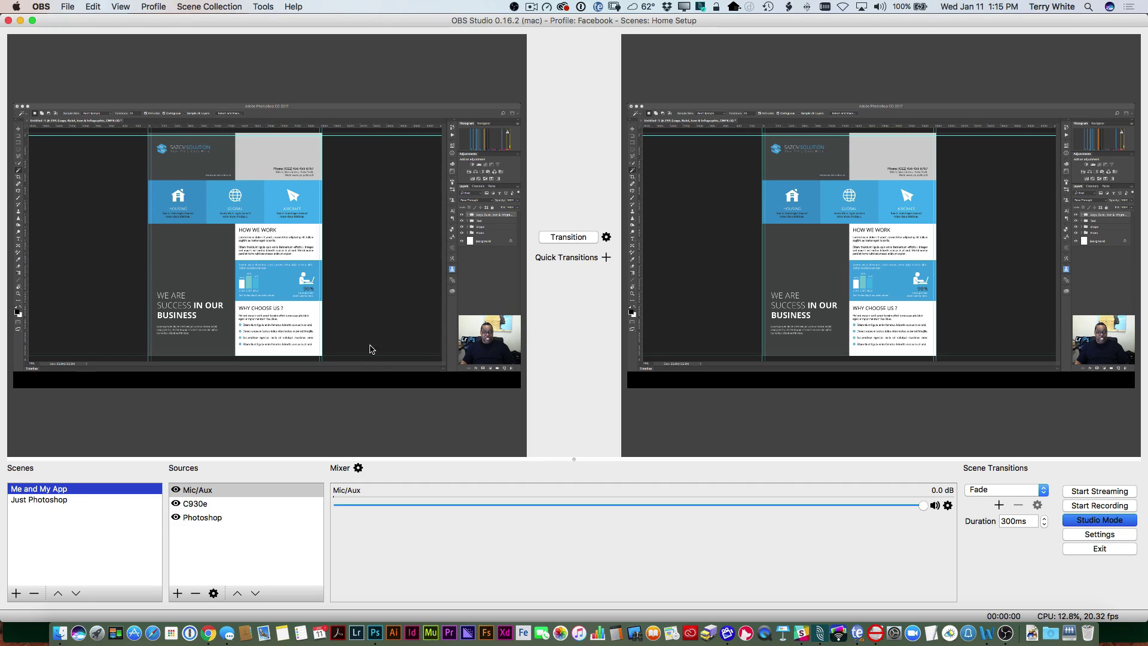
pyautogui.click(58, 503)
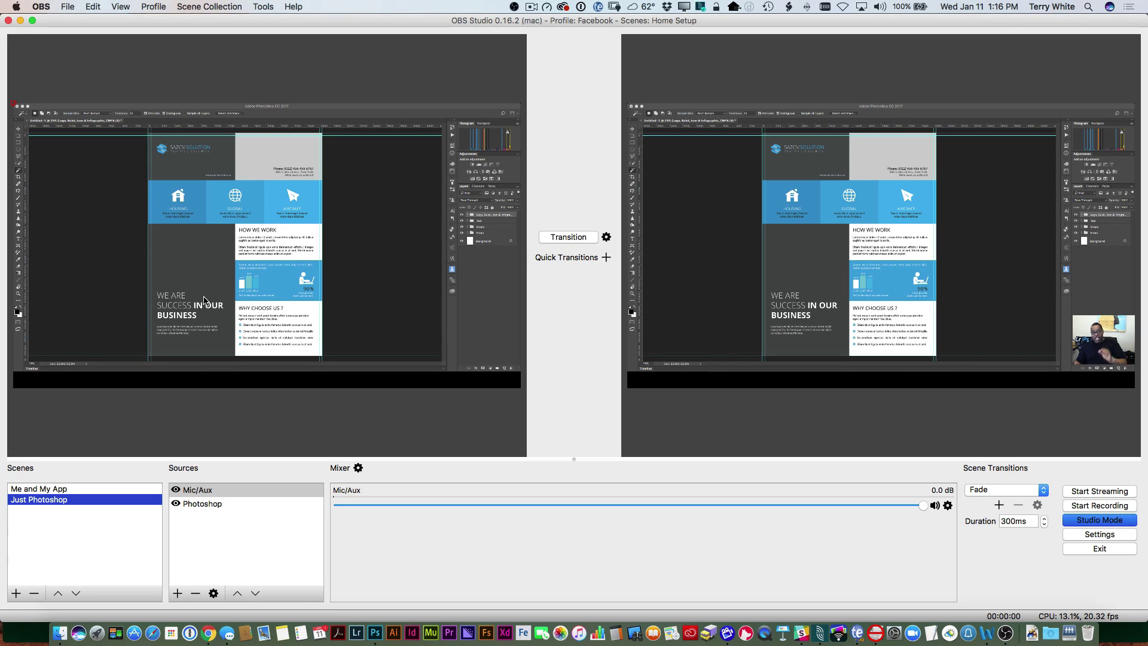
pyautogui.click(552, 239)
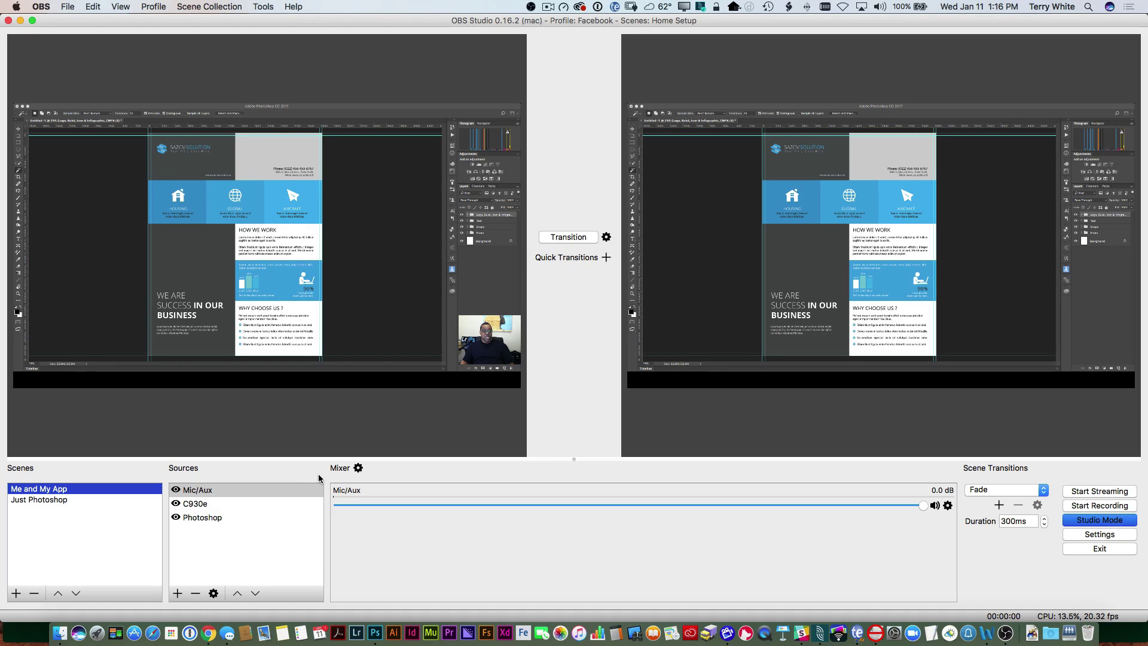
pyautogui.click(565, 238)
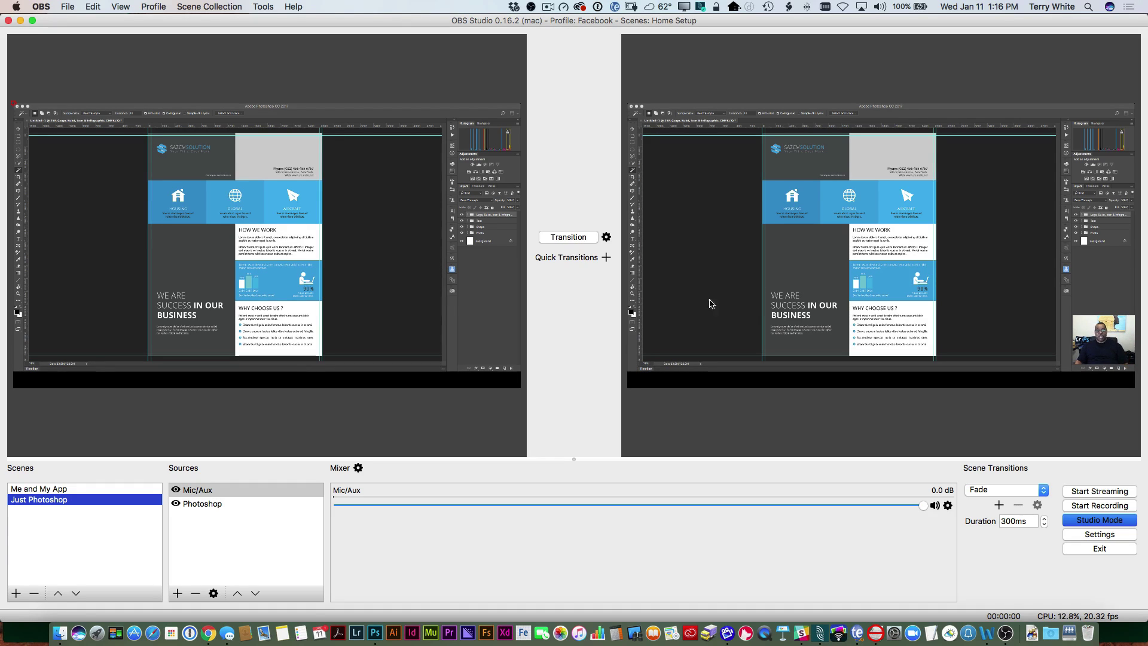
# - Disable Studio Mode, returning to the single Me and My App preview
pyautogui.click(1070, 519)
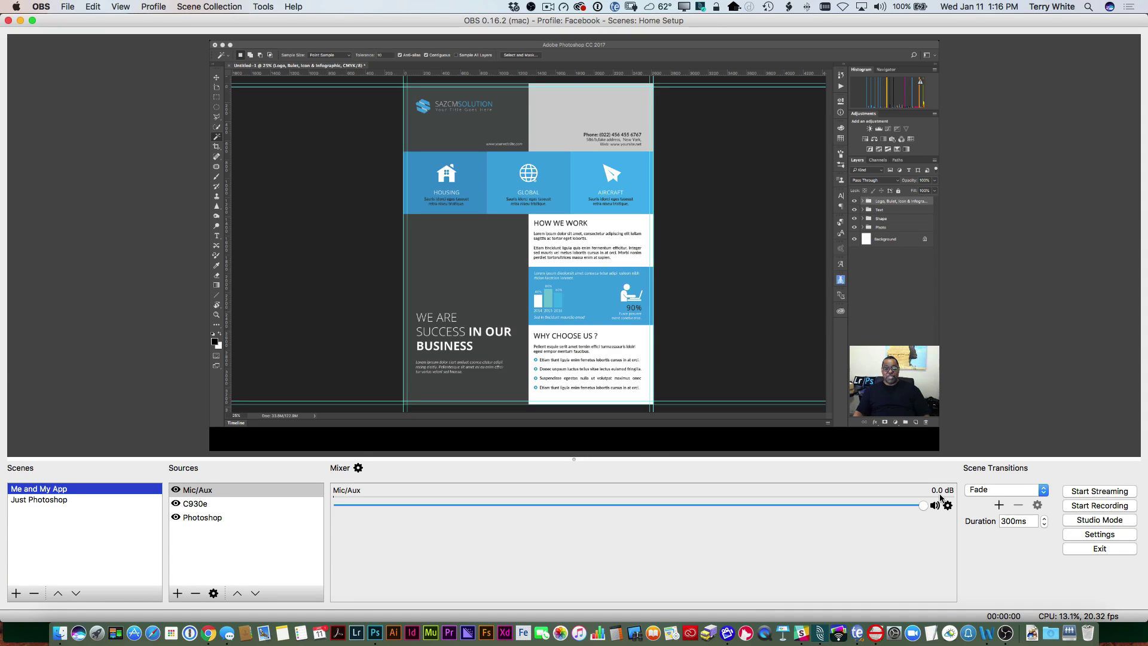